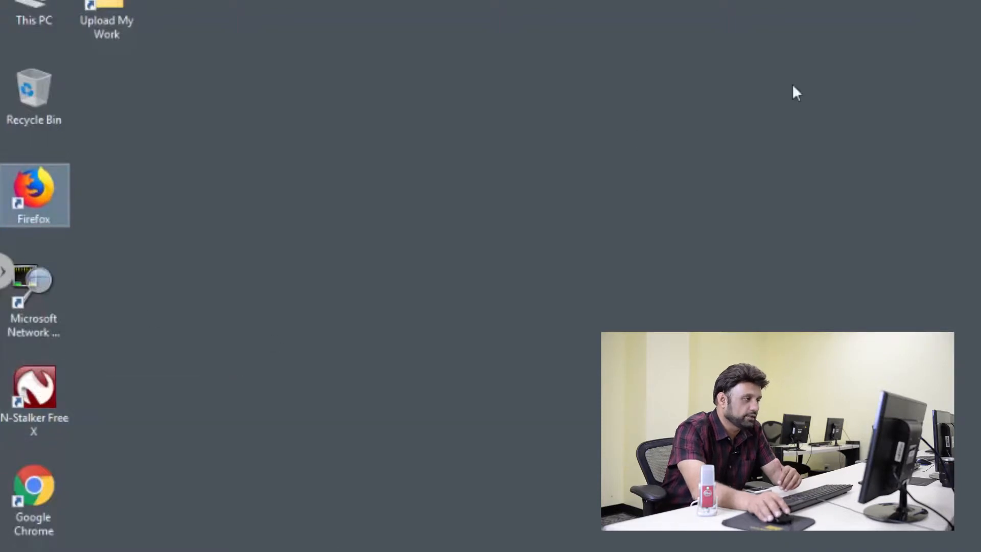
# Open Firefox, load the pfSense web interface at 192.168.137.18 and sign in with the prefilled admin credentials.
pyautogui.doubleClick(58, 207)
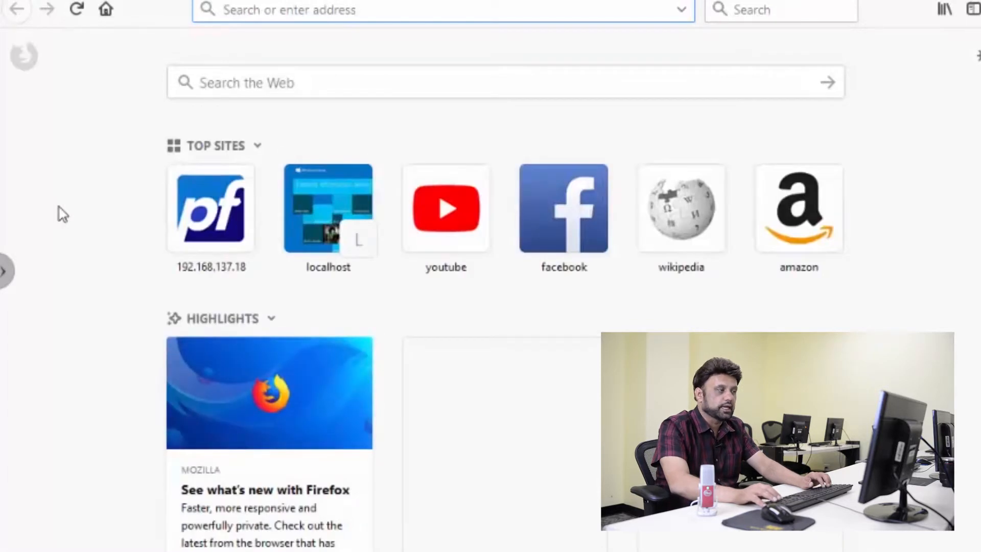
pyautogui.write('1')
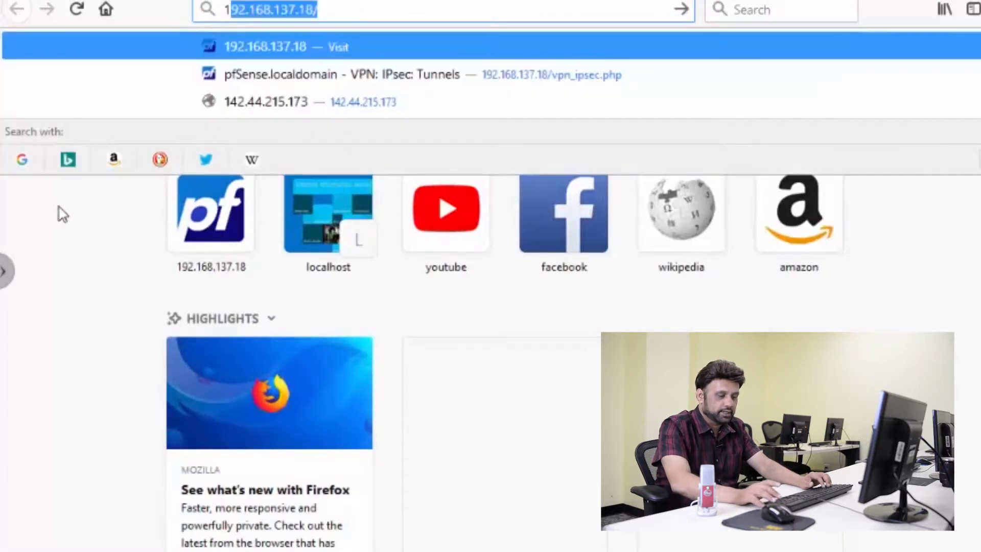
pyautogui.write('92.168.13')
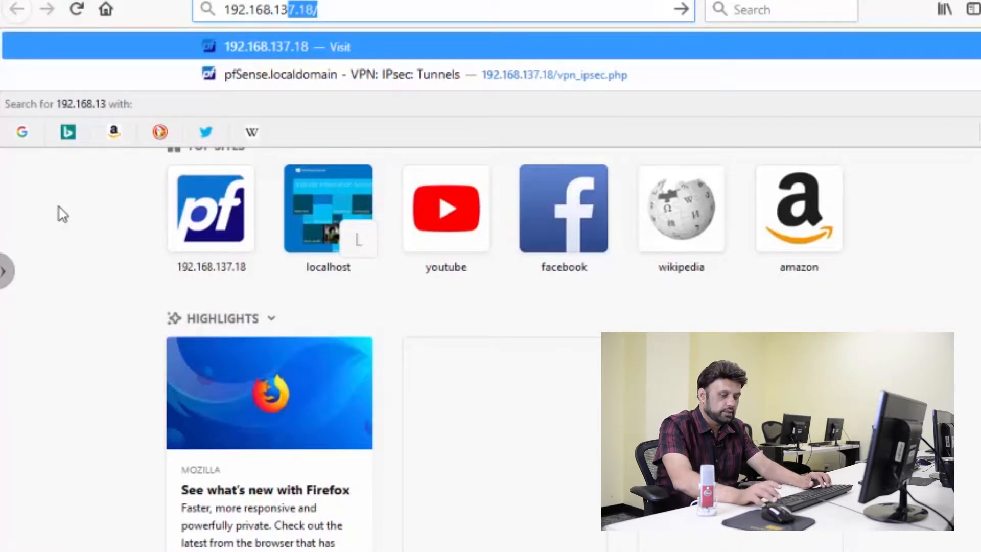
pyautogui.write('7.18')
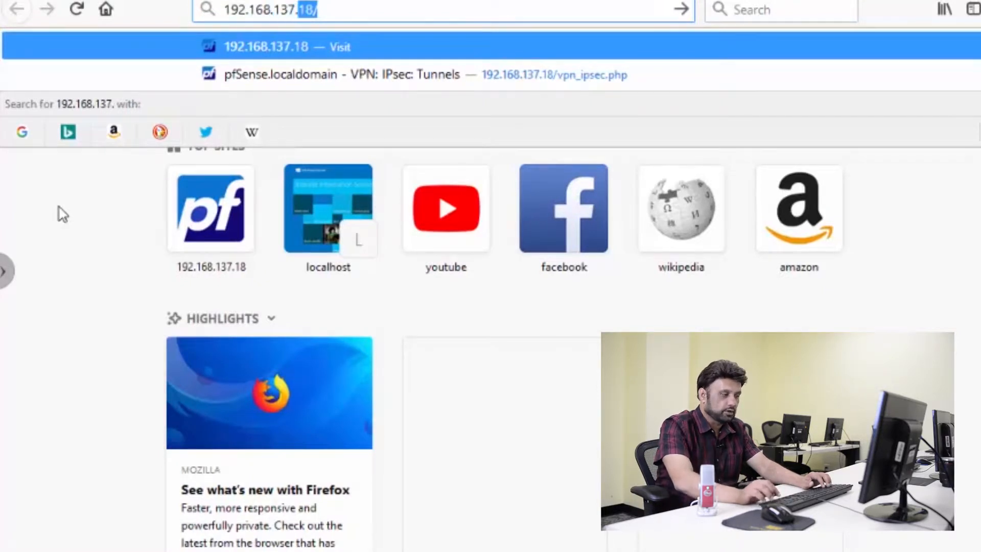
pyautogui.press('Return')
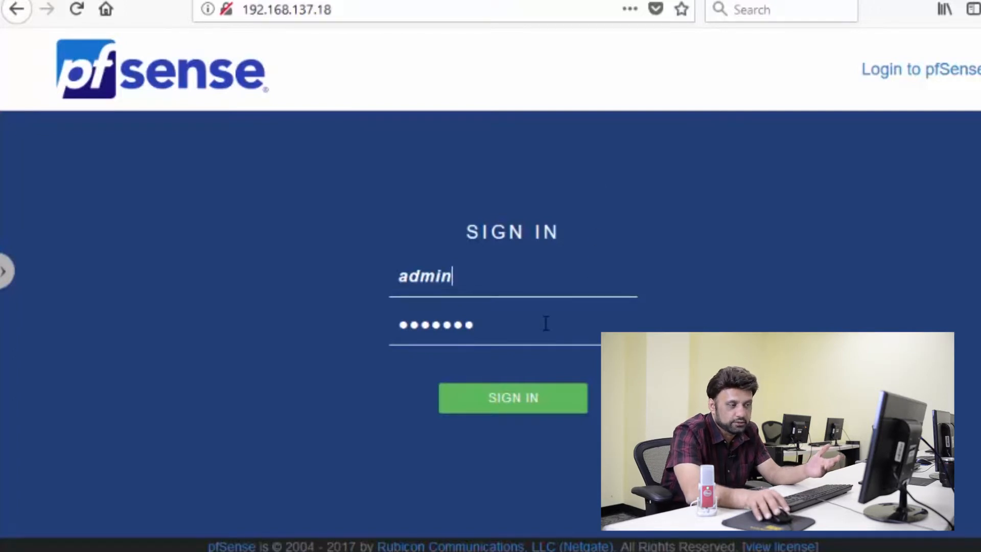
pyautogui.click(536, 389)
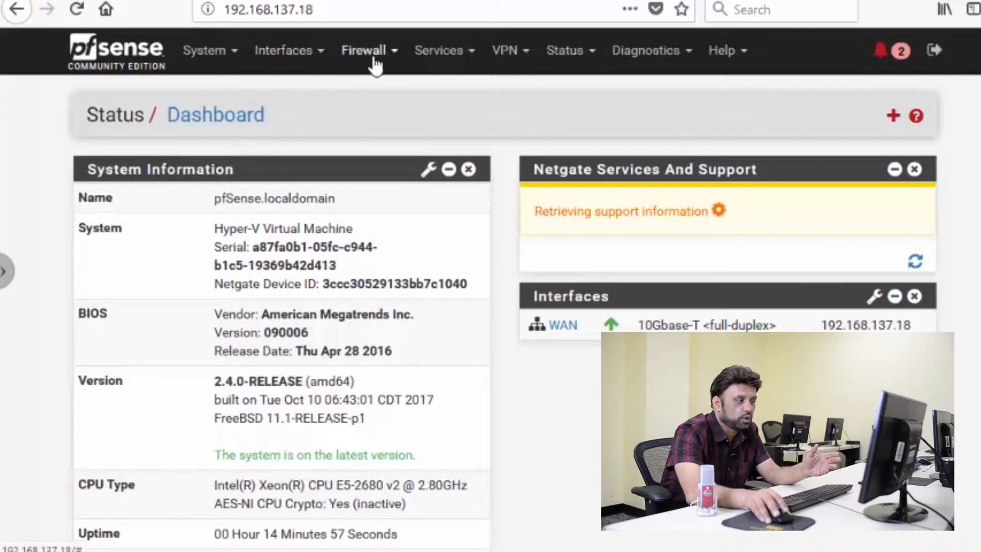
# Go to the IPsec VPN tunnels and start adding a new Phase 1 entry.
pyautogui.click(528, 60)
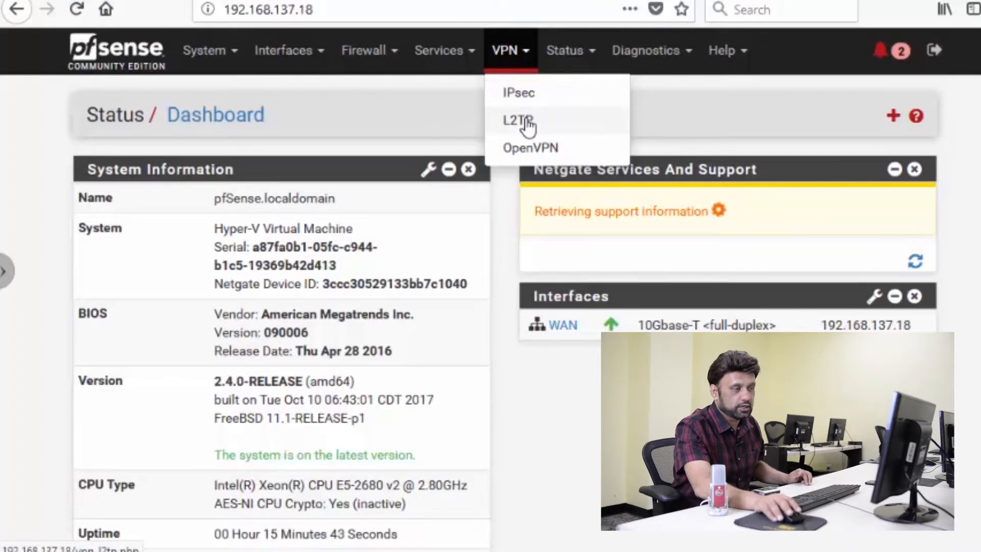
pyautogui.click(523, 93)
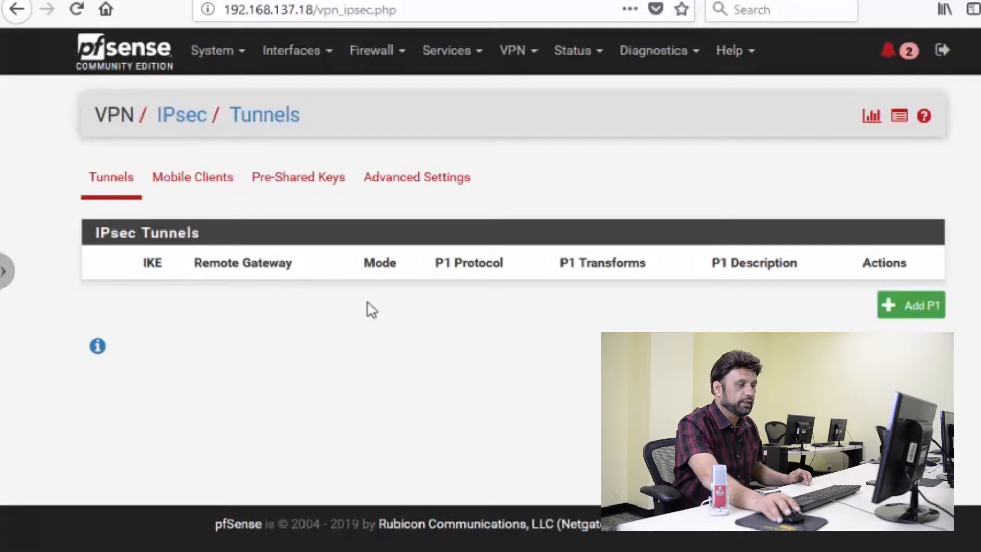
pyautogui.click(915, 306)
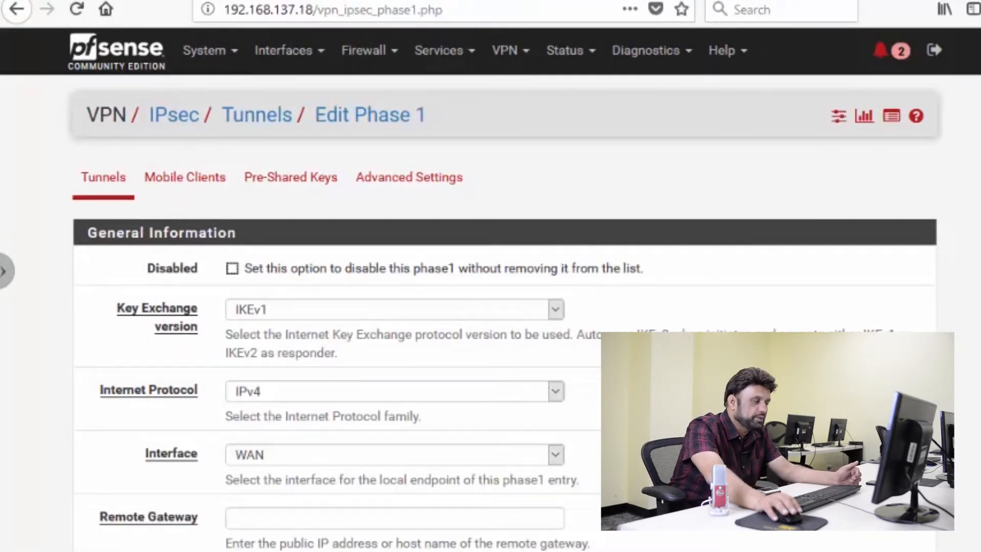
# Set the Phase 1 entry's remote gateway to 192.168.137.18.
pyautogui.scroll(-4, 490, 289)
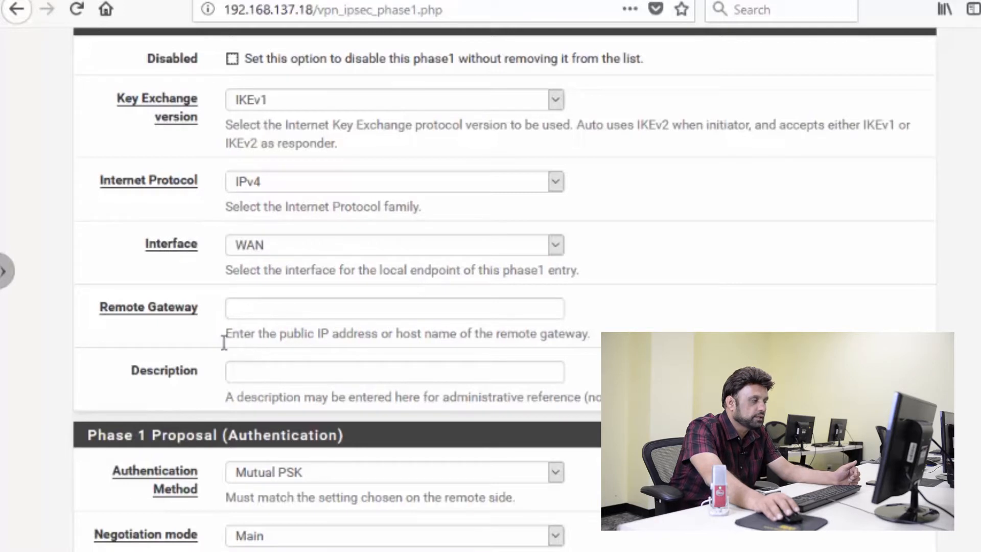
pyautogui.click(250, 311)
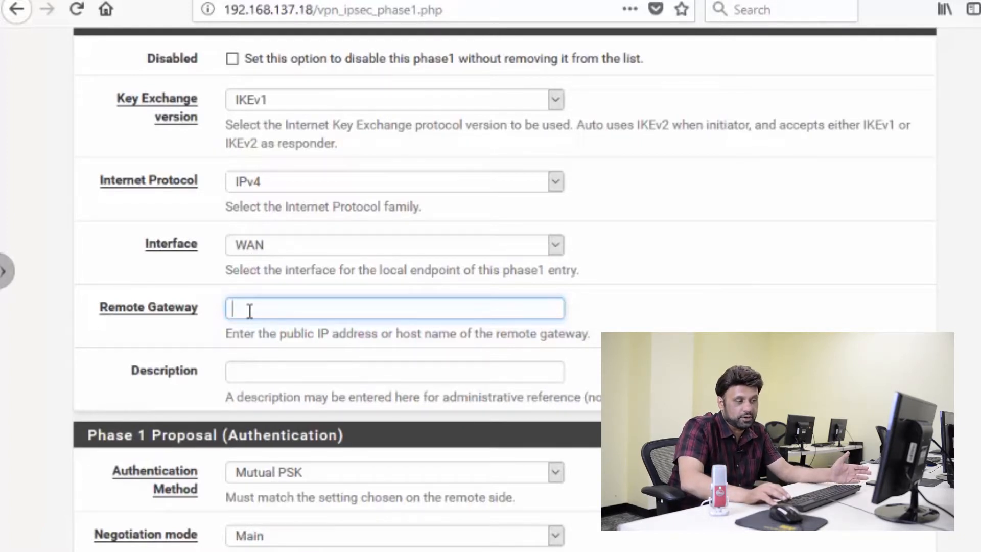
pyautogui.write('92.1')
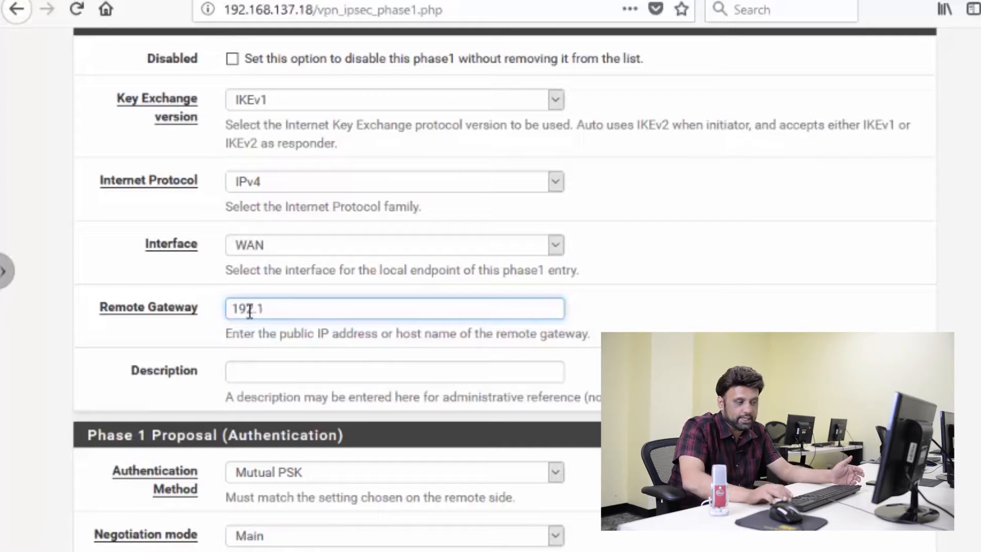
pyautogui.write('68.137.')
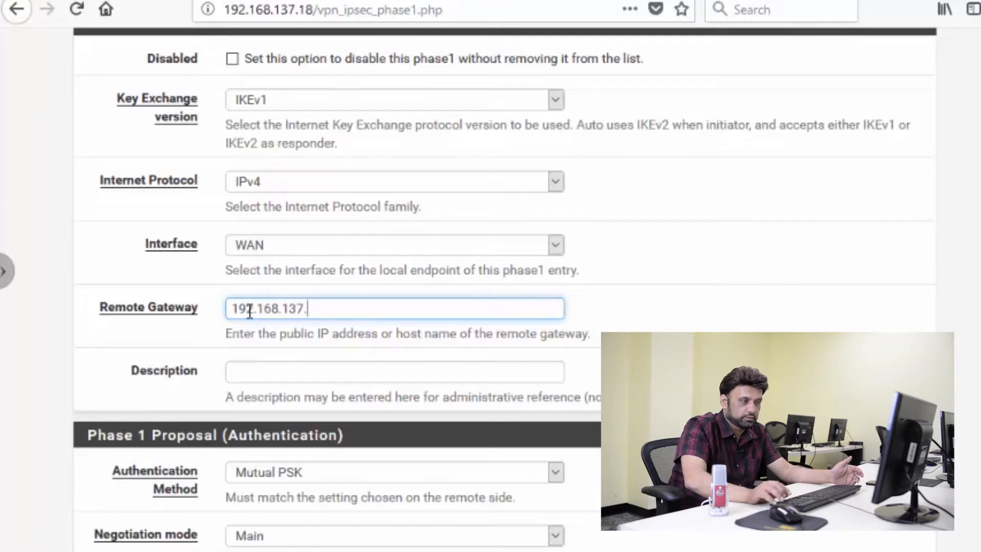
pyautogui.write('18')
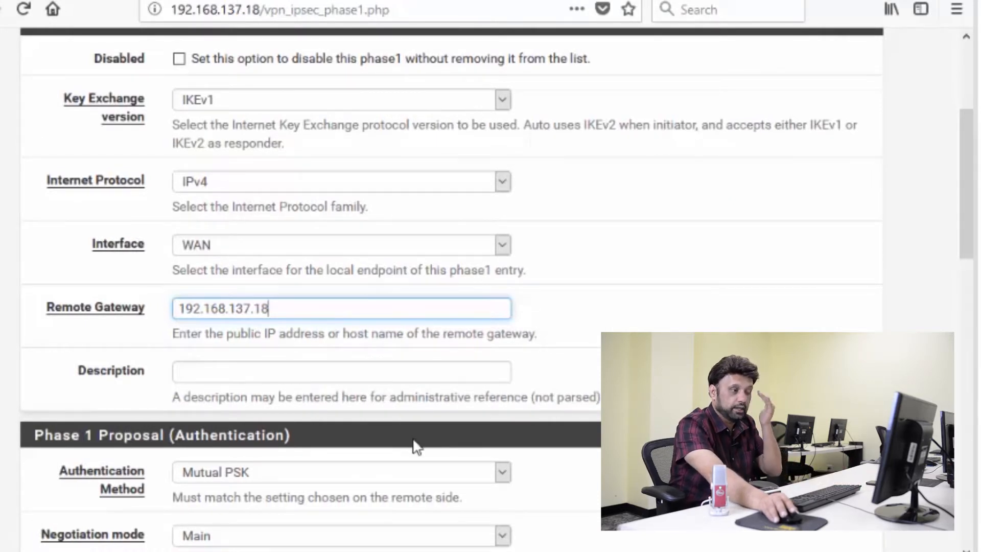
# Keep Mutual PSK as the Phase 1 authentication method and enter the pre-shared key.
pyautogui.scroll(-2, 416, 444)
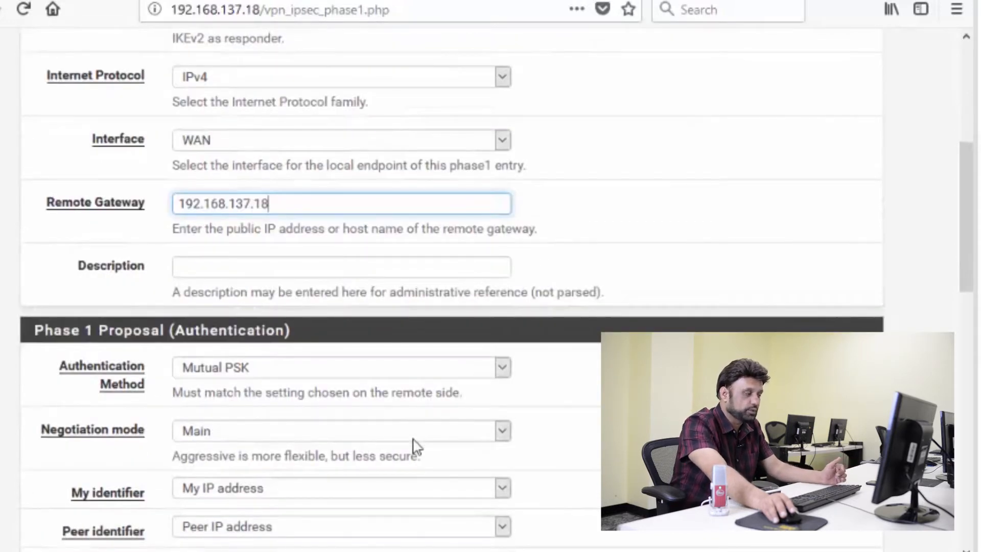
pyautogui.scroll(-6, 417, 445)
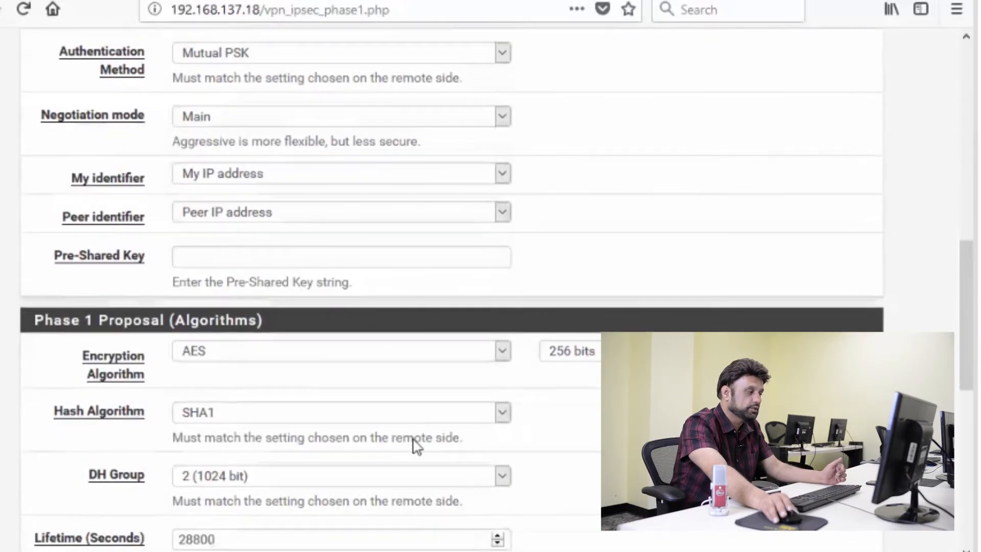
pyautogui.scroll(2, 405, 405)
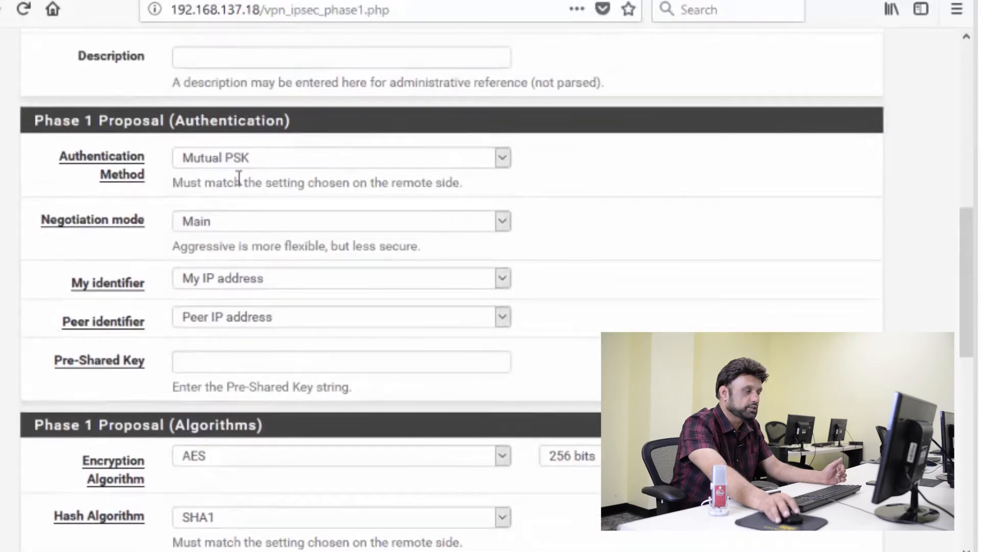
pyautogui.click(503, 163)
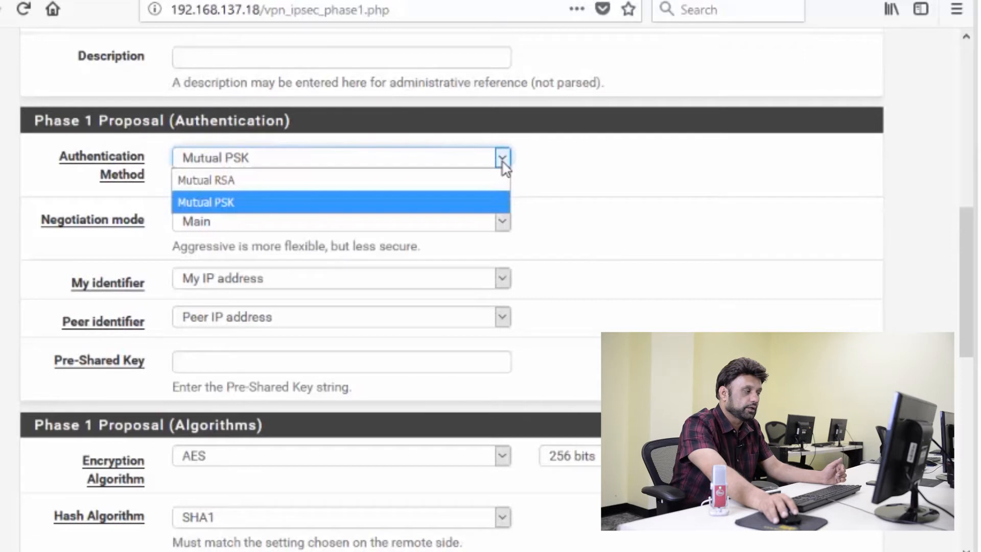
pyautogui.click(503, 162)
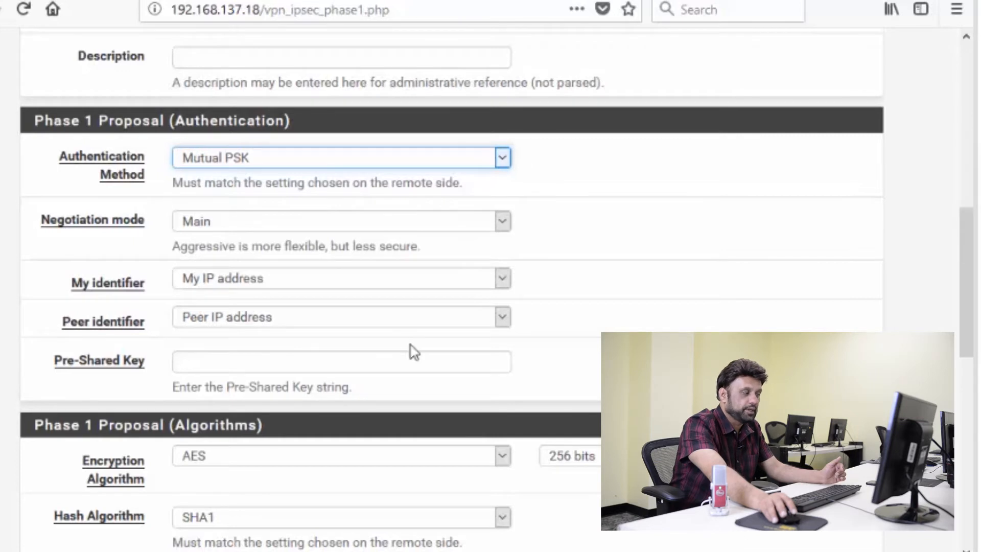
pyautogui.click(240, 361)
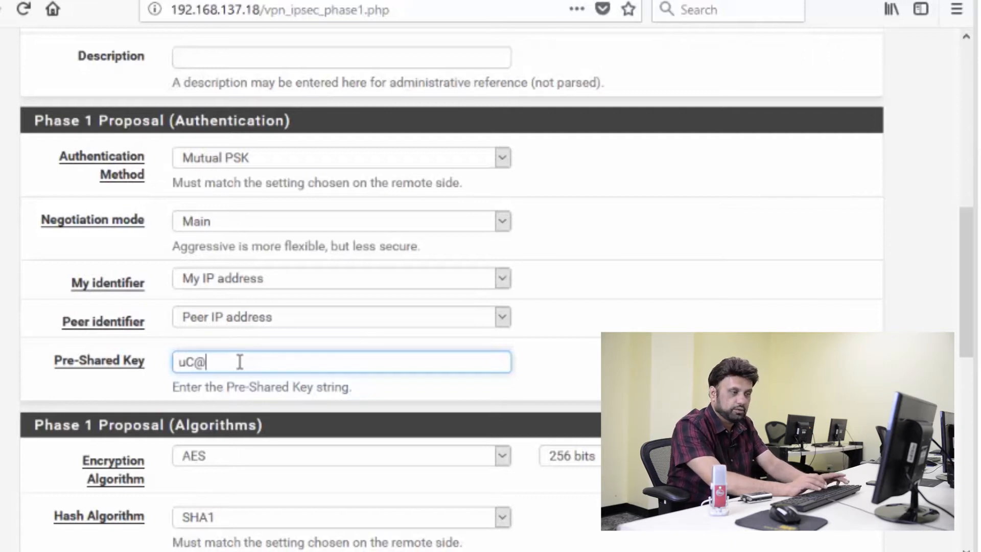
pyautogui.write('3456')
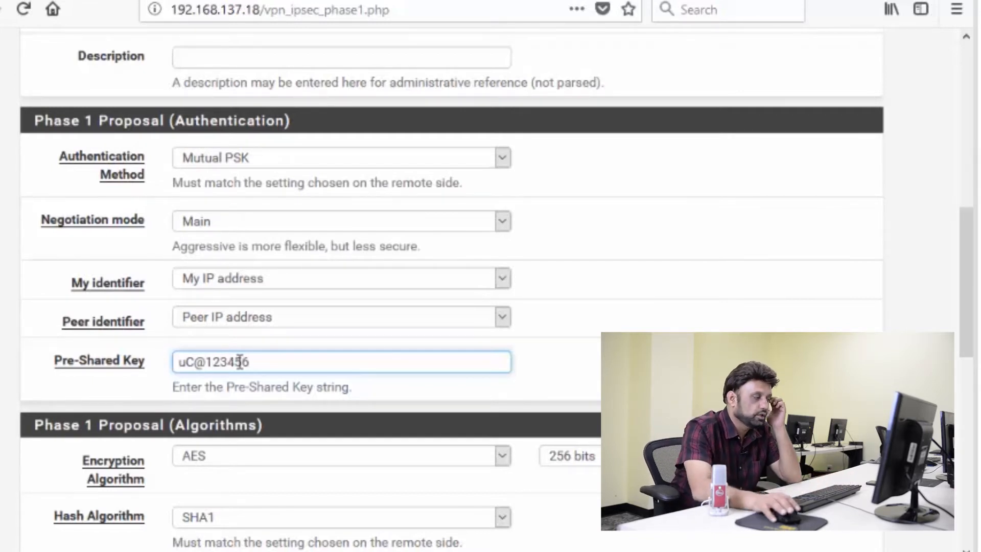
# Review the Phase 1 general, authentication, algorithm and advanced settings.
pyautogui.scroll(-4, 381, 434)
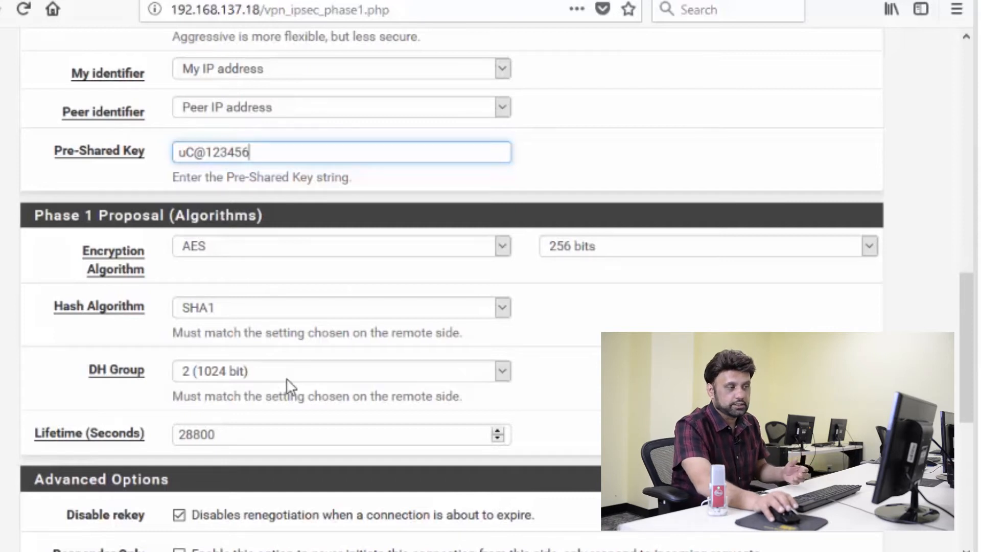
pyautogui.scroll(10, 286, 378)
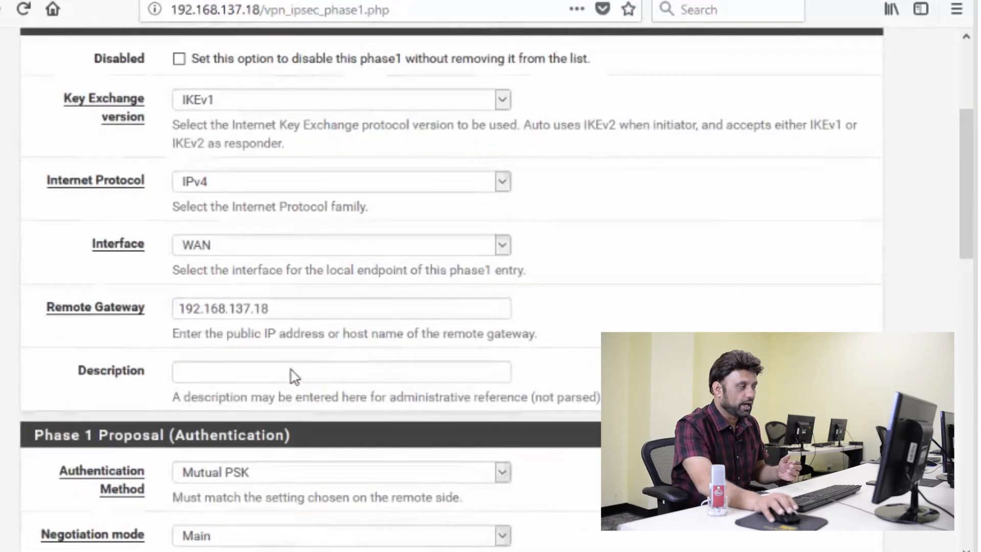
pyautogui.scroll(4, 294, 378)
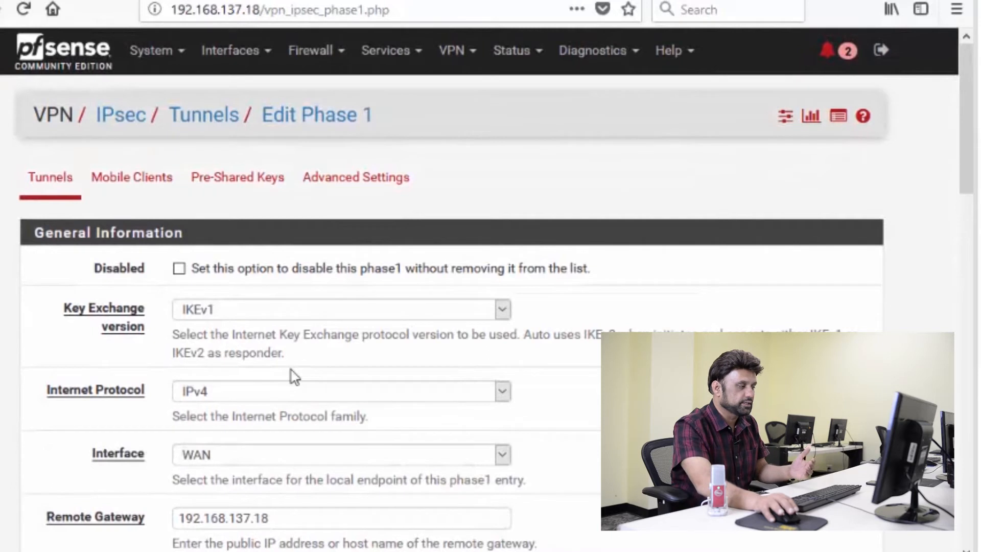
pyautogui.scroll(-4, 293, 378)
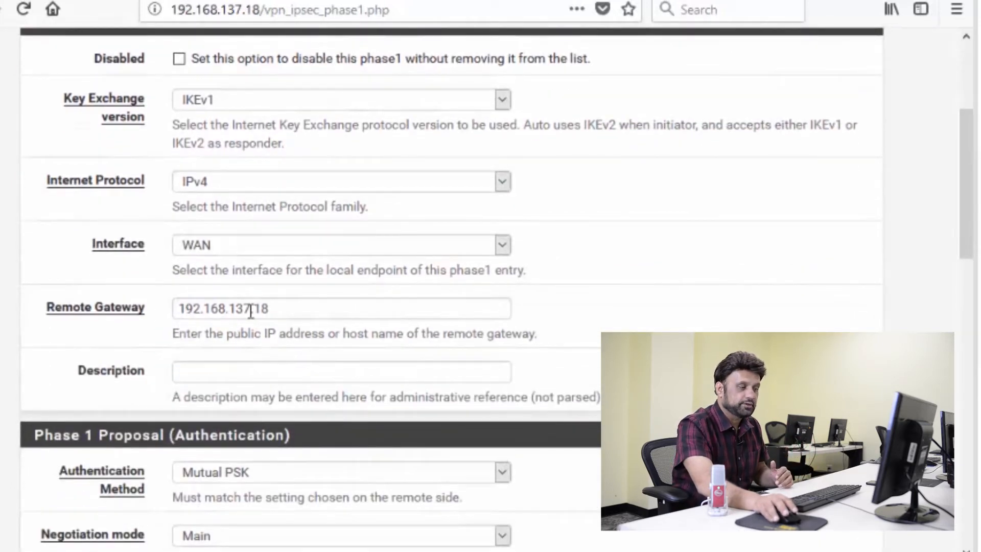
pyautogui.scroll(-4, 250, 311)
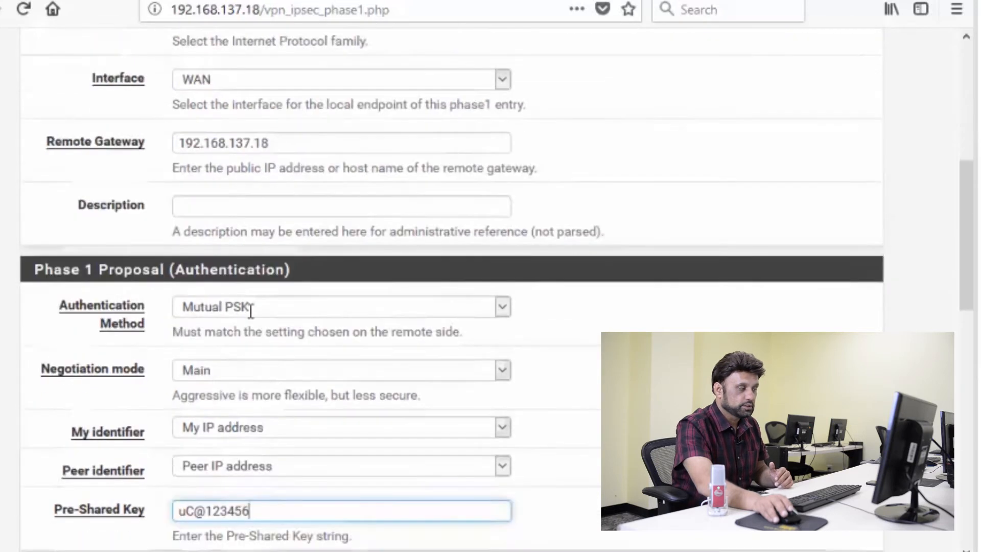
pyautogui.scroll(-6, 251, 318)
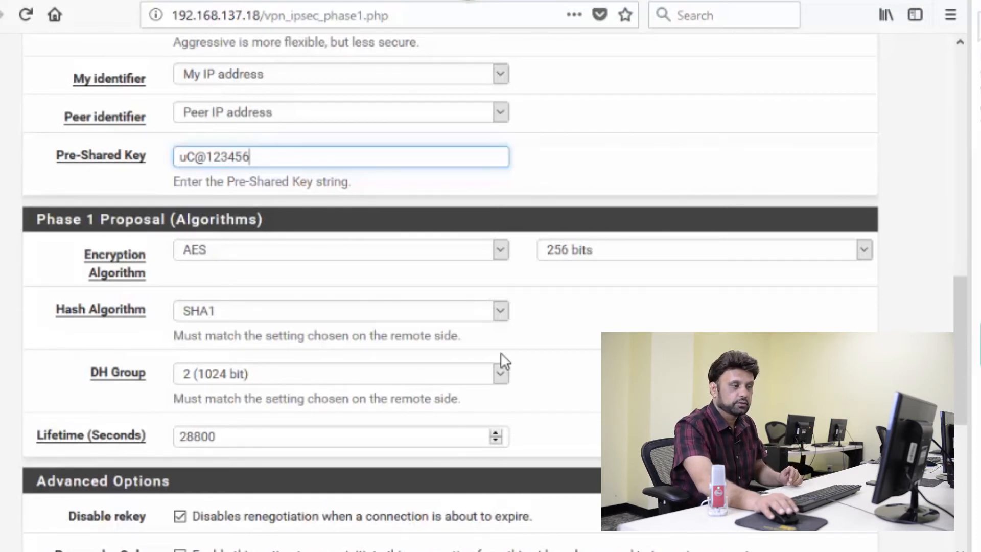
pyautogui.scroll(-8, 532, 405)
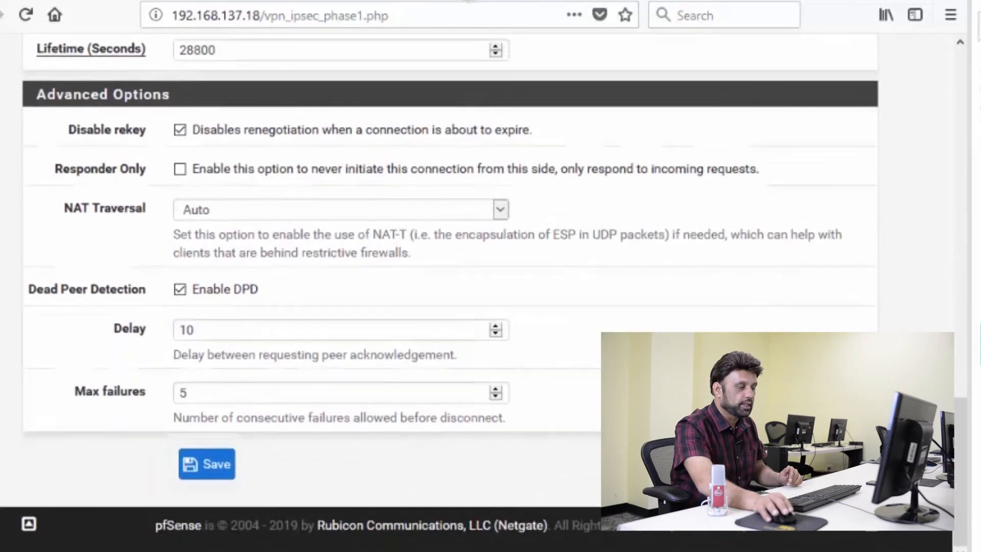
pyautogui.scroll(4, 450, 276)
# Save the Phase 1 entry and apply the IPsec tunnel configuration changes.
pyautogui.scroll(-4, 450, 276)
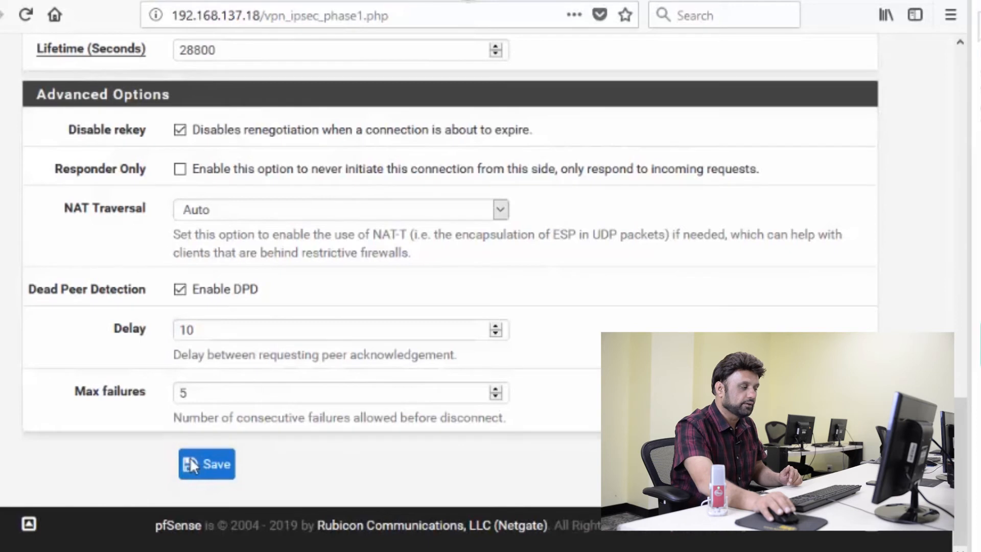
pyautogui.click(198, 469)
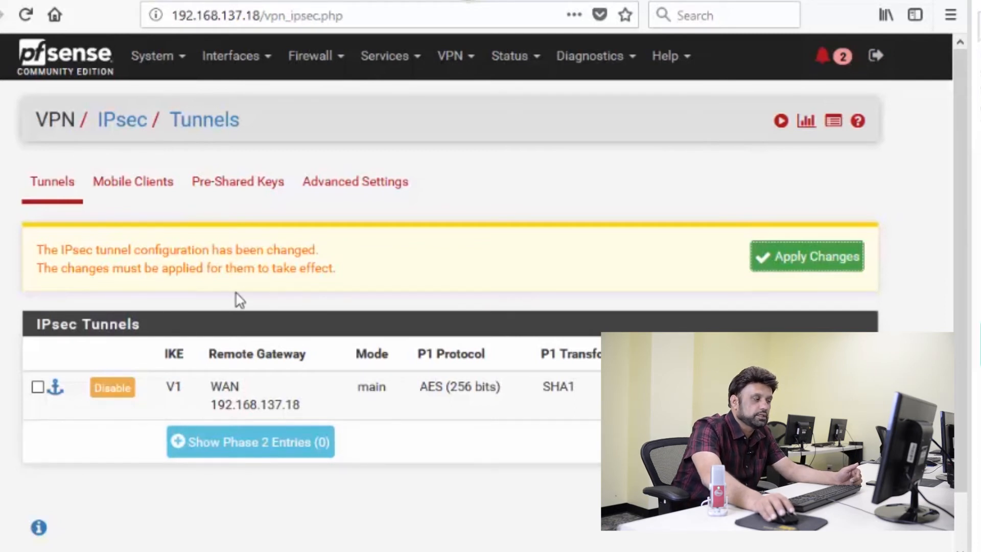
pyautogui.click(794, 267)
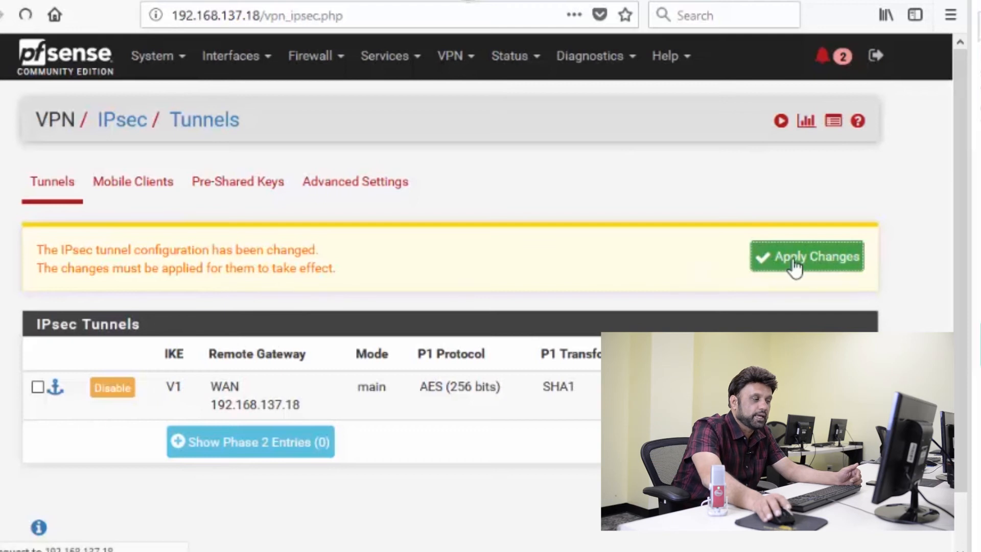